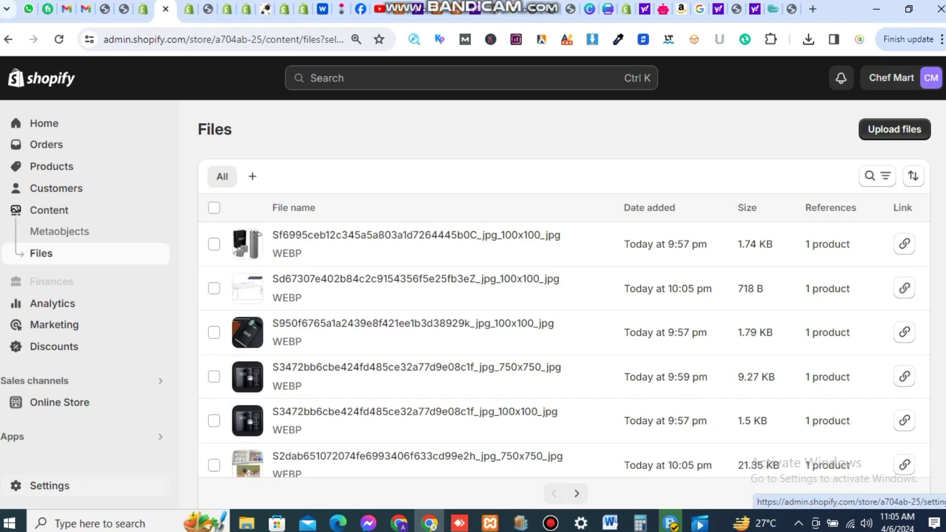
# - Open the store details settings and the profile for editing, and examine the store name field
pyautogui.click(49, 485)
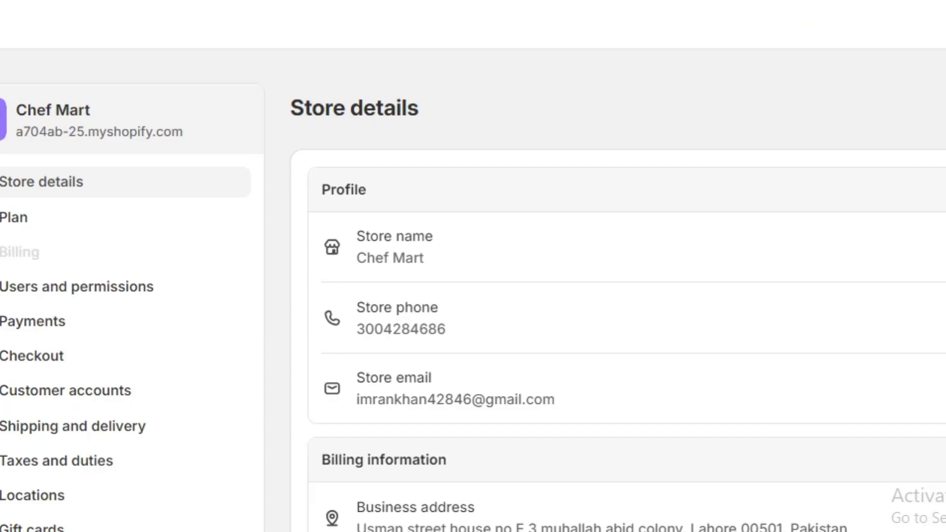
pyautogui.click(944, 190)
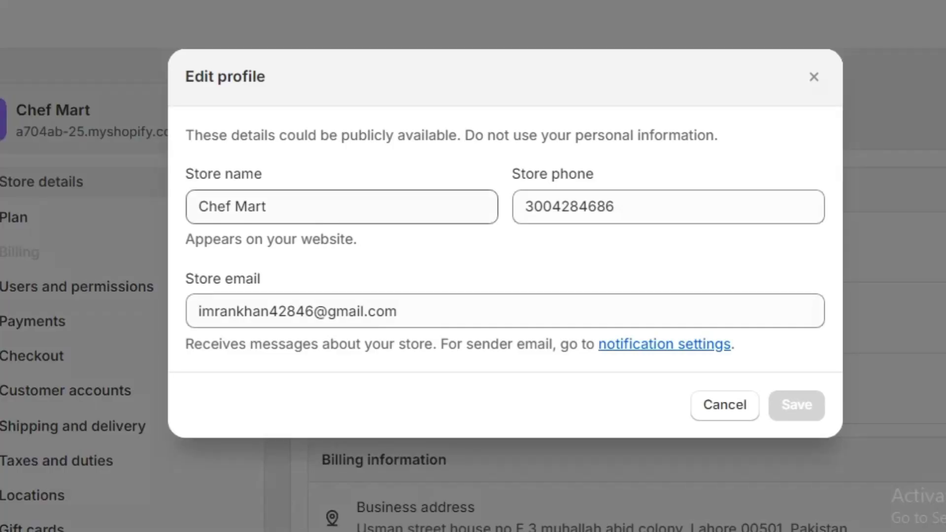
pyautogui.moveTo(208, 207)
pyautogui.mouseDown()
pyautogui.moveTo(218, 207)
pyautogui.moveTo(199, 207)
pyautogui.mouseUp()
pyautogui.click(266, 206)
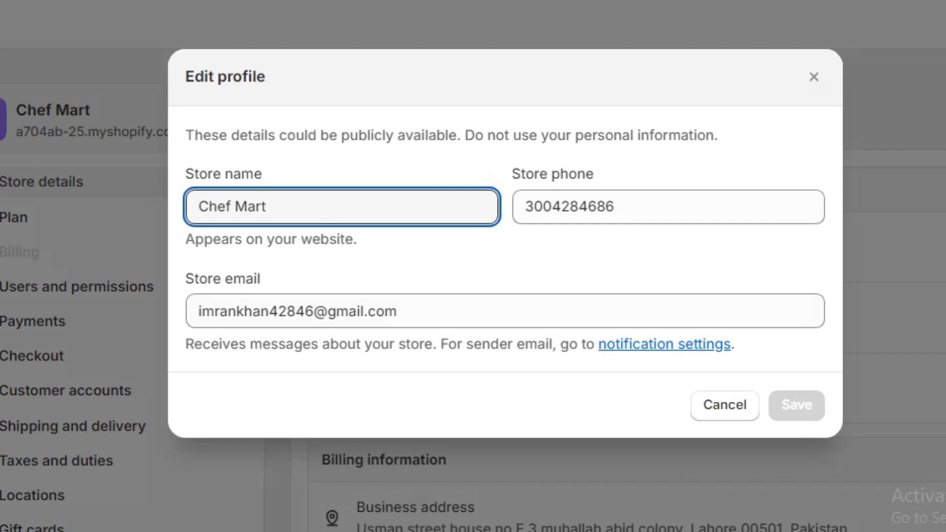
pyautogui.hotkey('ctrl', 'a')
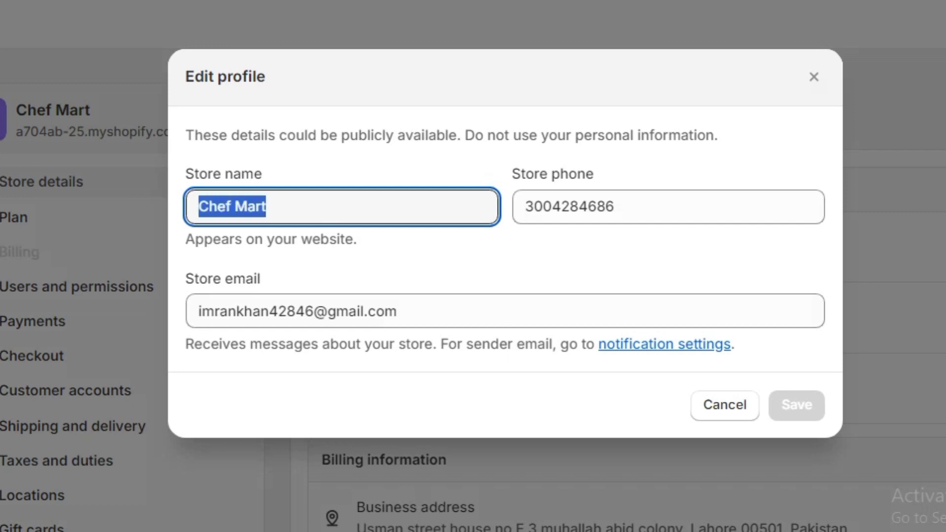
pyautogui.click(268, 206)
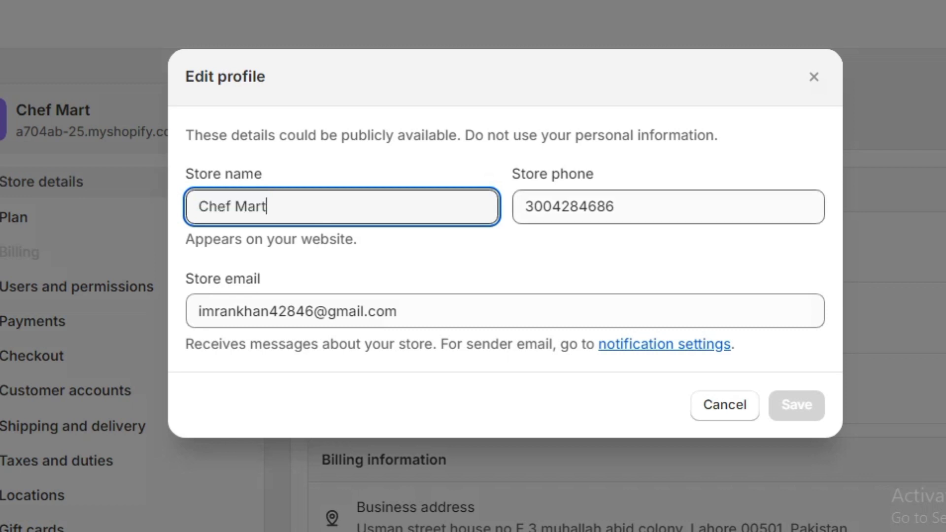
# - Review the store phone and store email fields in the profile, and cancel the profile edit
pyautogui.press('Tab')
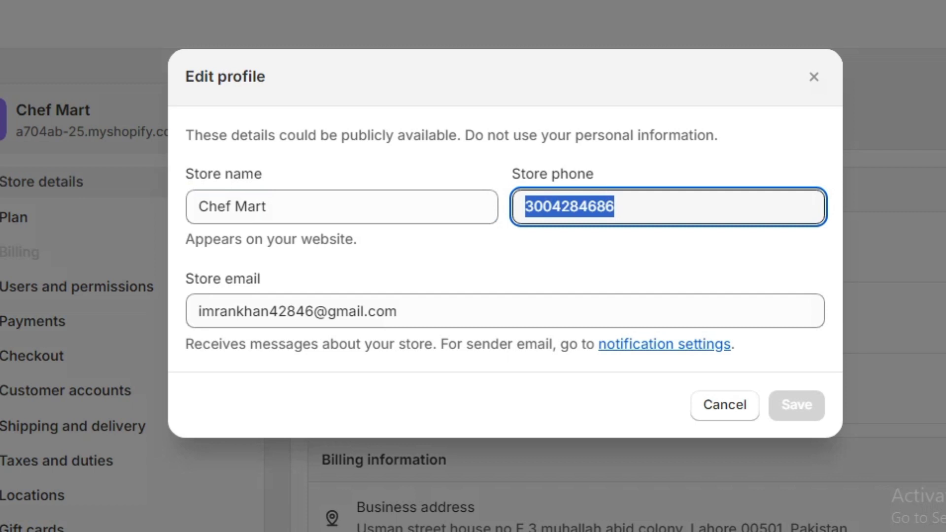
pyautogui.click(615, 207)
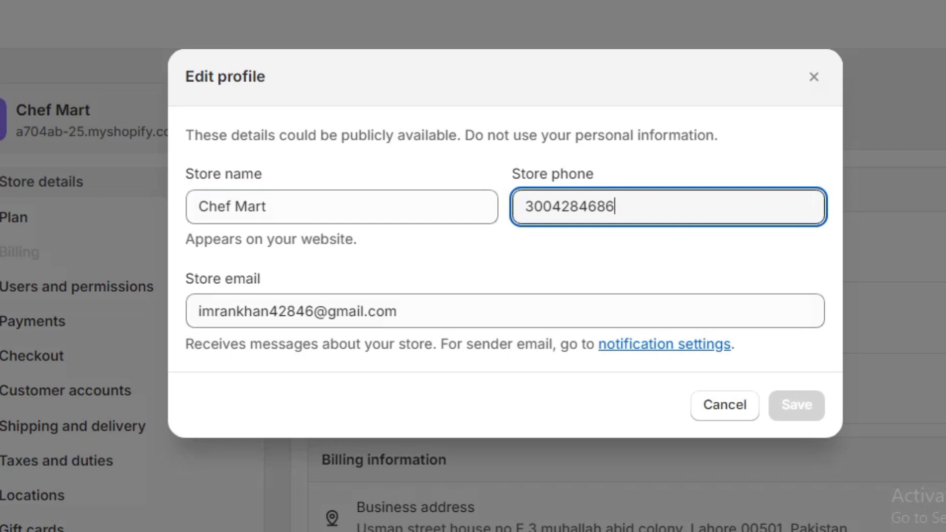
pyautogui.hotkey('ctrl', 'a')
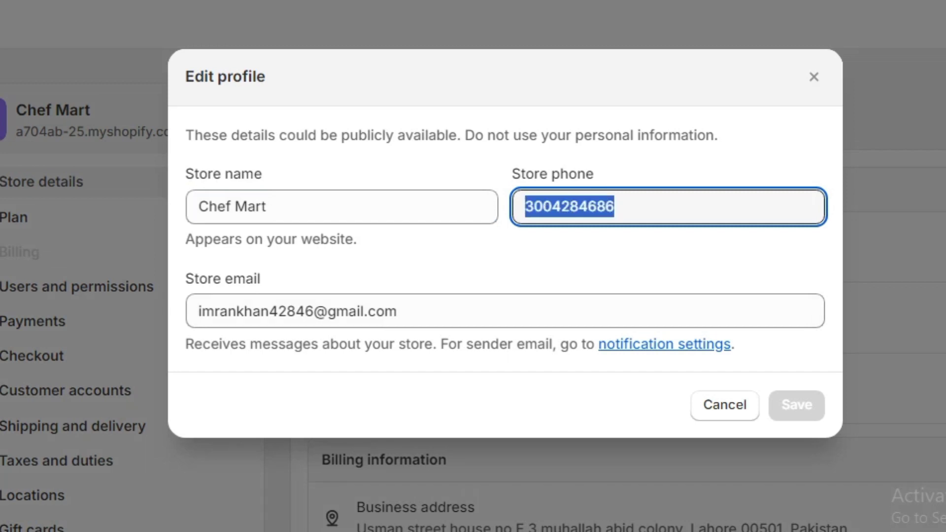
pyautogui.click(566, 258)
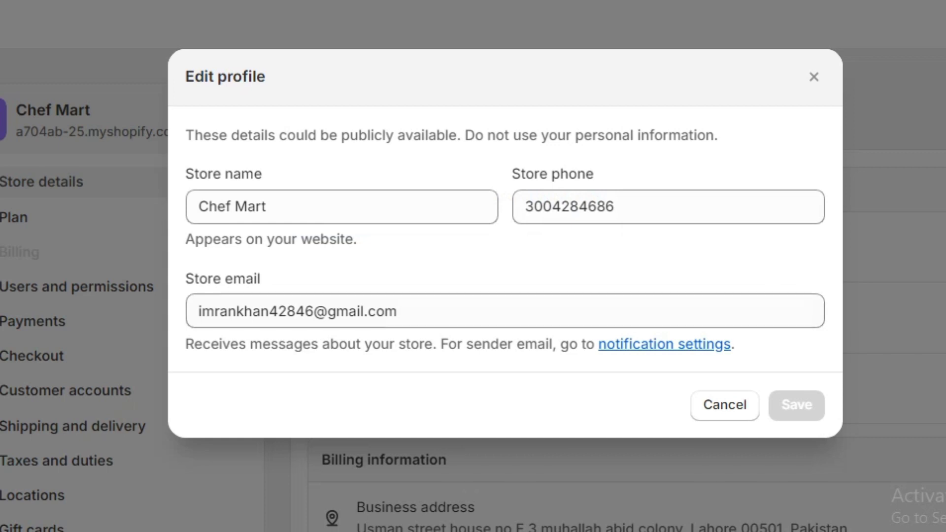
pyautogui.moveTo(412, 312); pyautogui.dragTo(195, 311)
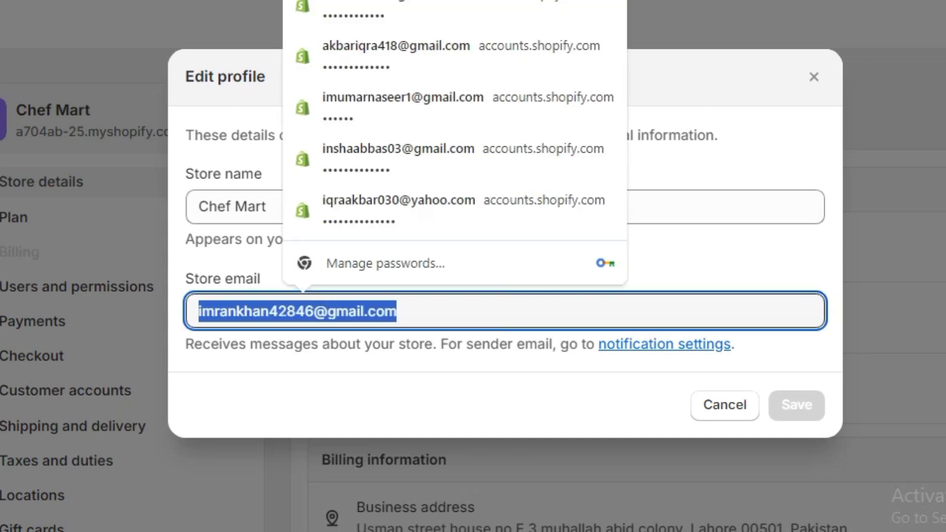
pyautogui.click(458, 312)
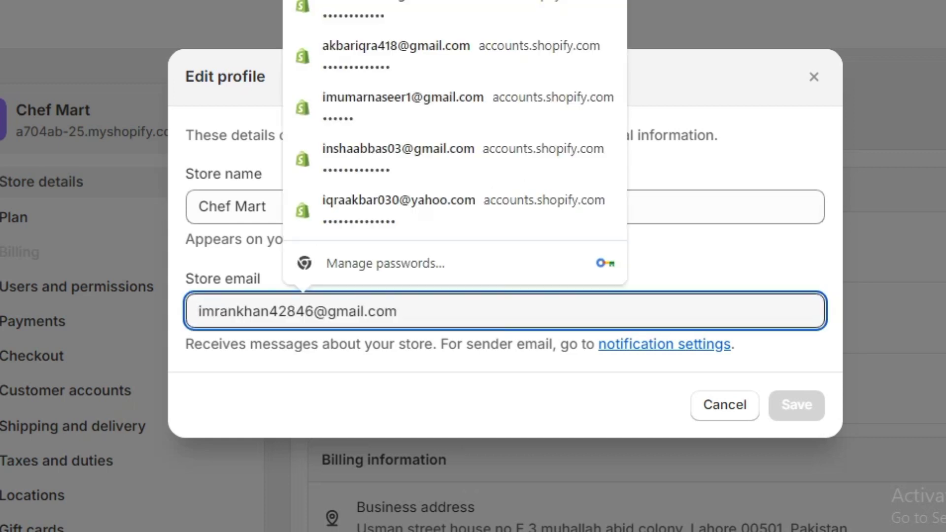
pyautogui.click(485, 394)
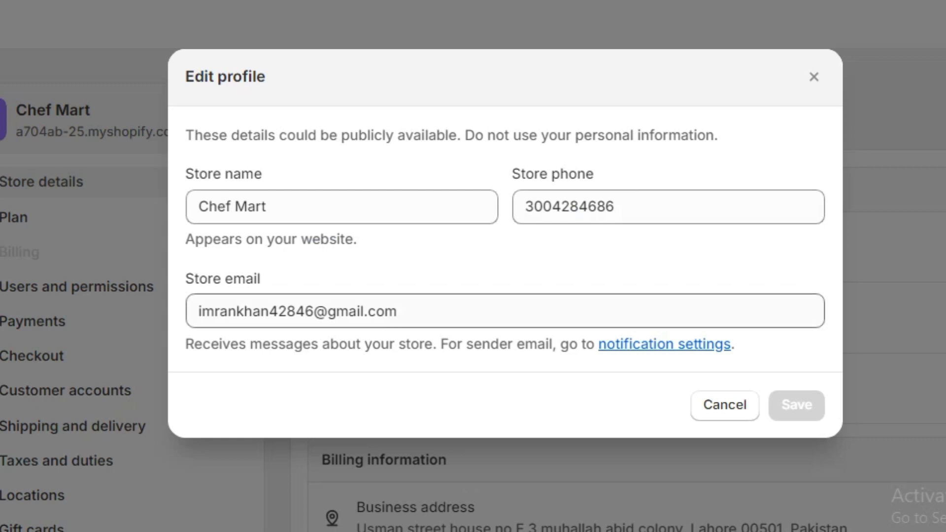
pyautogui.moveTo(396, 311); pyautogui.dragTo(278, 312)
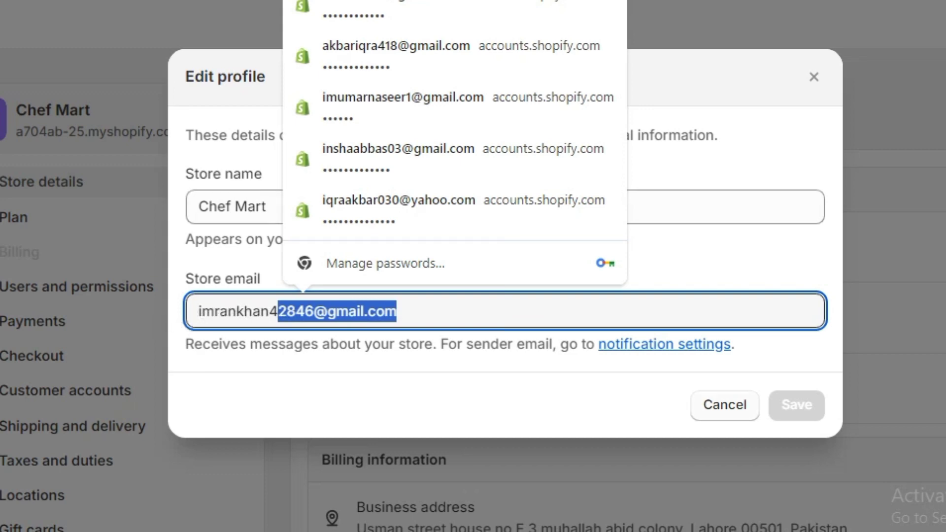
pyautogui.click(725, 405)
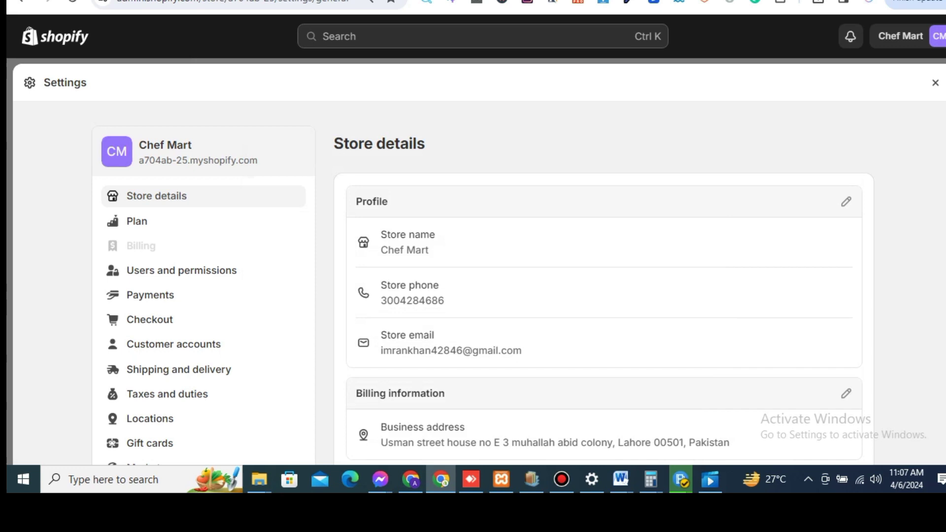
# - Try "chef mart" as the legal business name in the billing information, look through the country choices, and close without saving
pyautogui.scroll(-2, 484, 288)
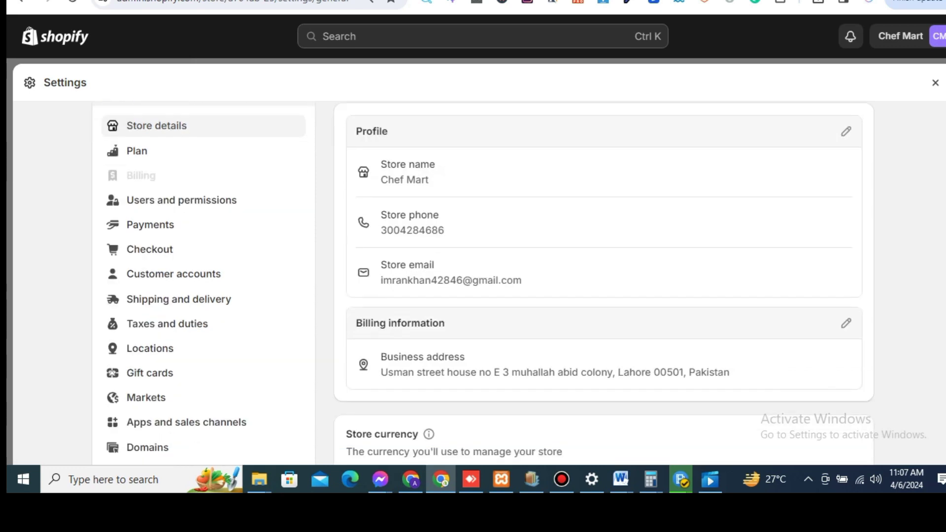
pyautogui.scroll(-3, 483, 283)
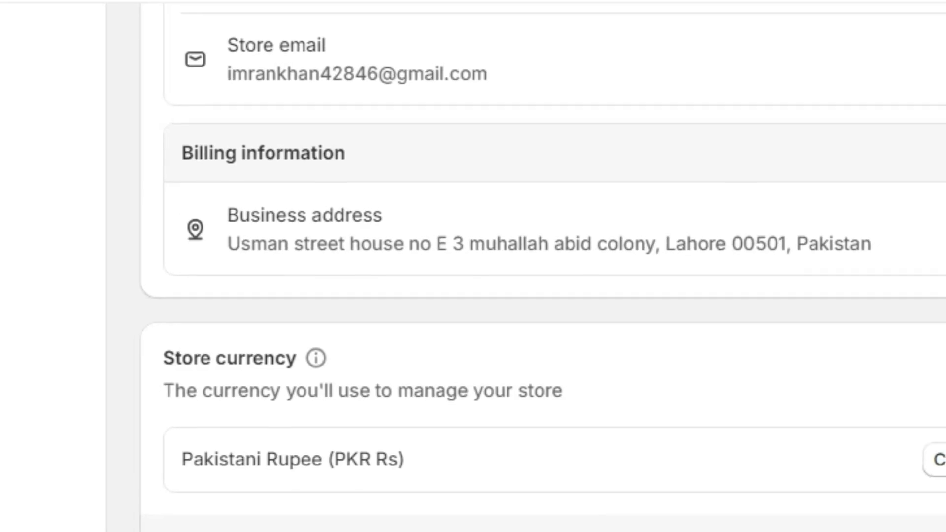
pyautogui.click(565, 243)
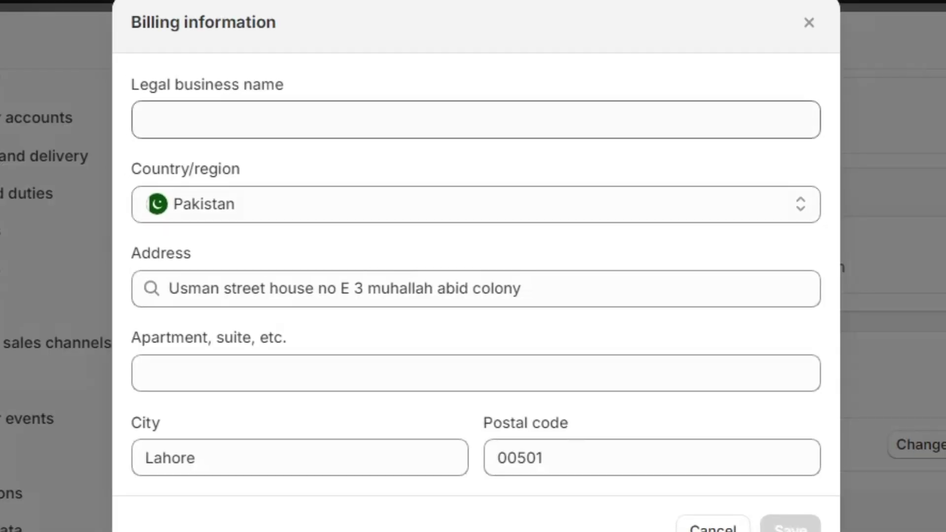
pyautogui.click(145, 119)
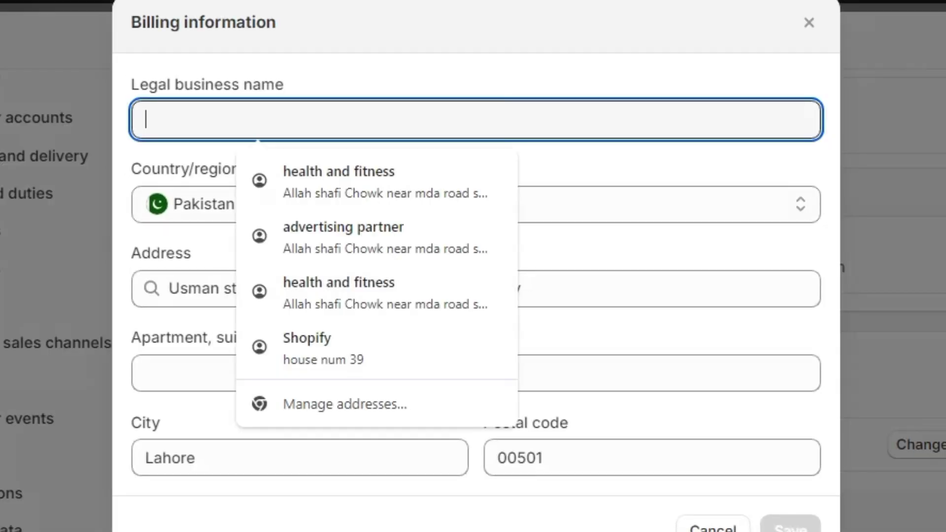
pyautogui.write('chef ')
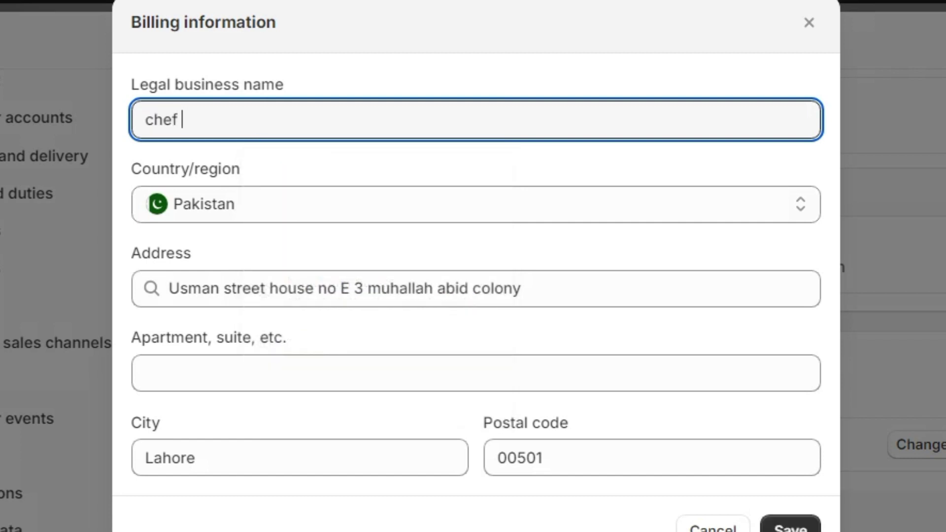
pyautogui.write('mart')
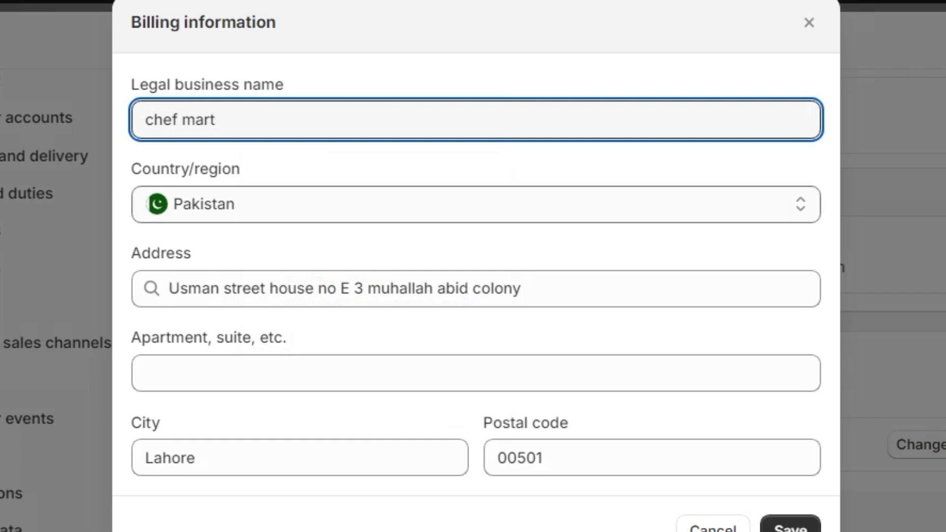
pyautogui.click(476, 204)
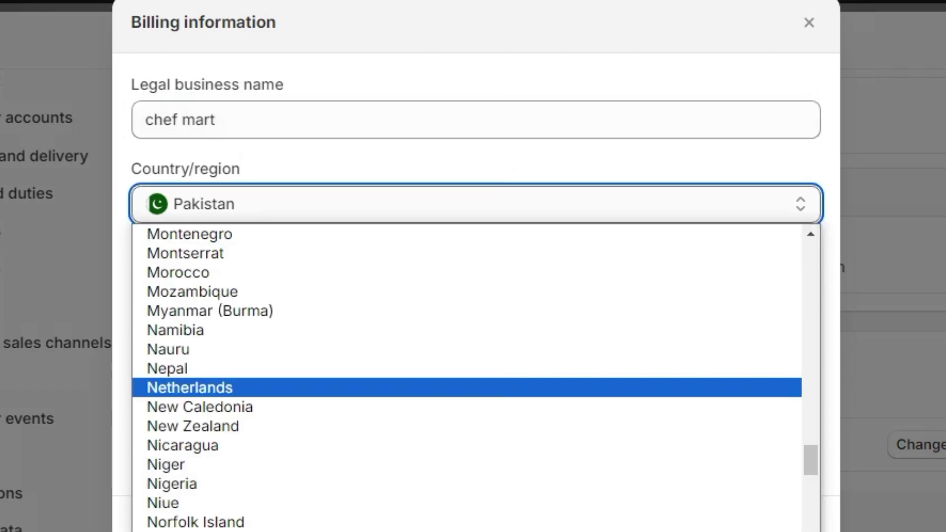
pyautogui.scroll(-9, 467, 369)
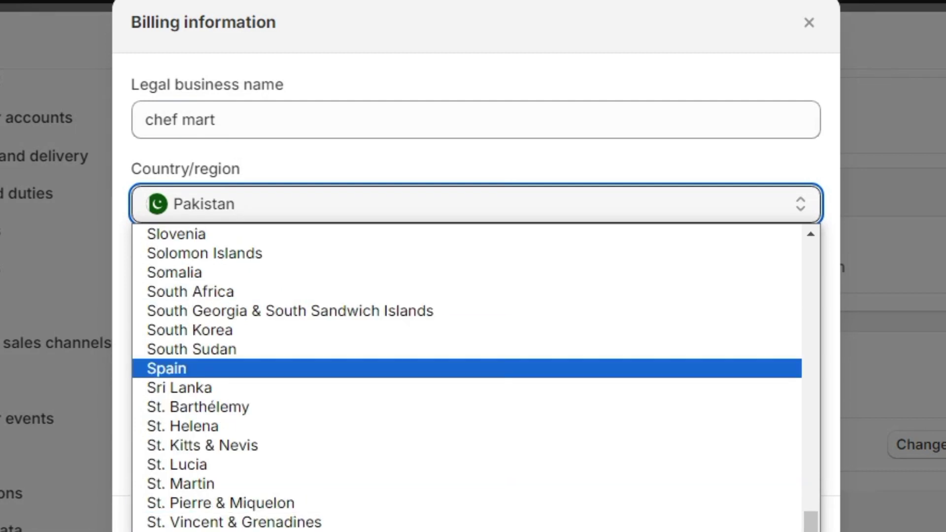
pyautogui.click(809, 22)
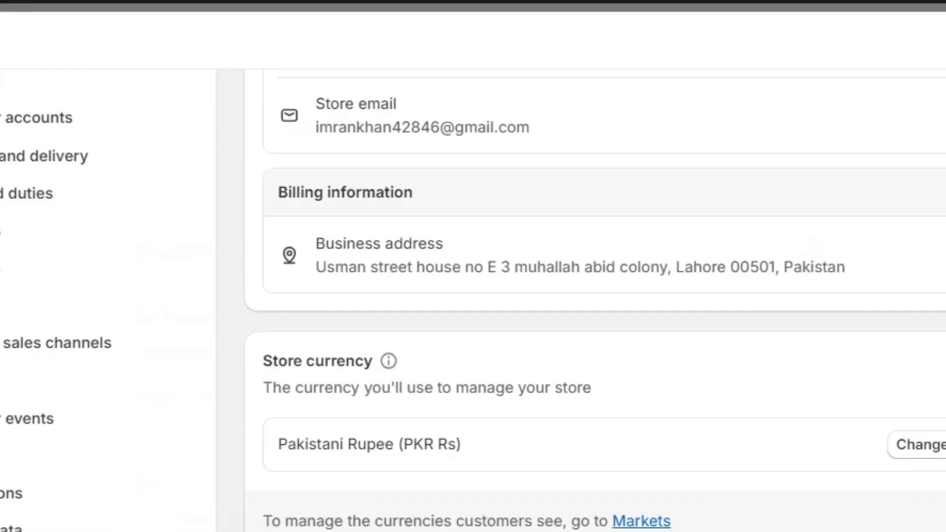
# - Reopen the billing information, review the address and apartment fields, and cancel the edit
pyautogui.click(808, 251)
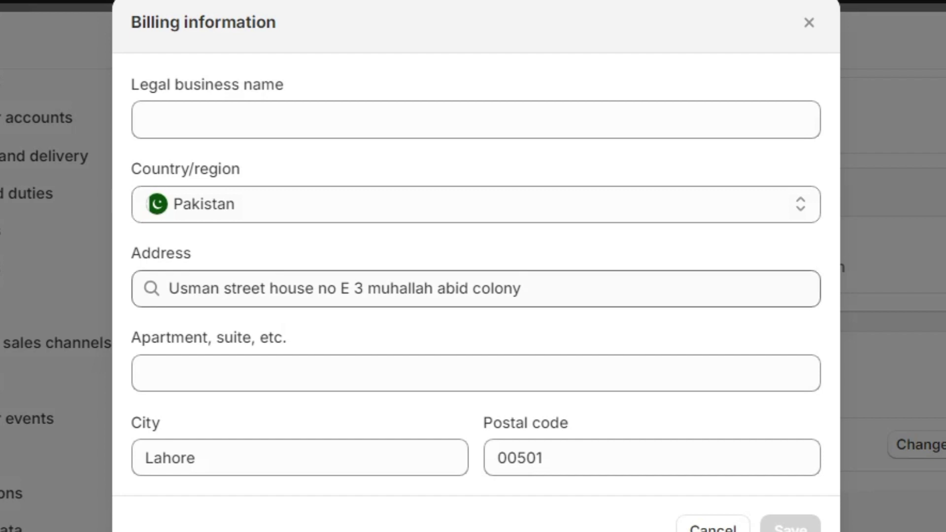
pyautogui.click(526, 288)
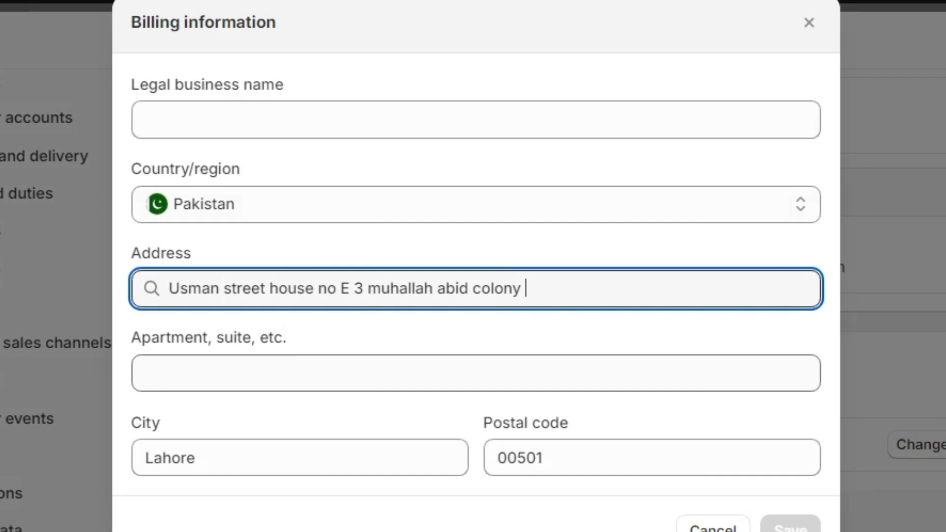
pyautogui.click(146, 373)
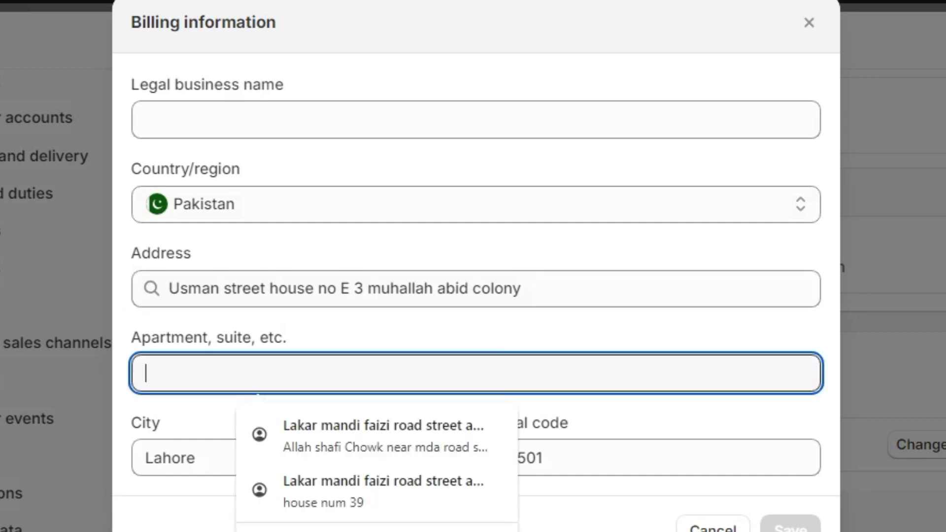
pyautogui.click(207, 414)
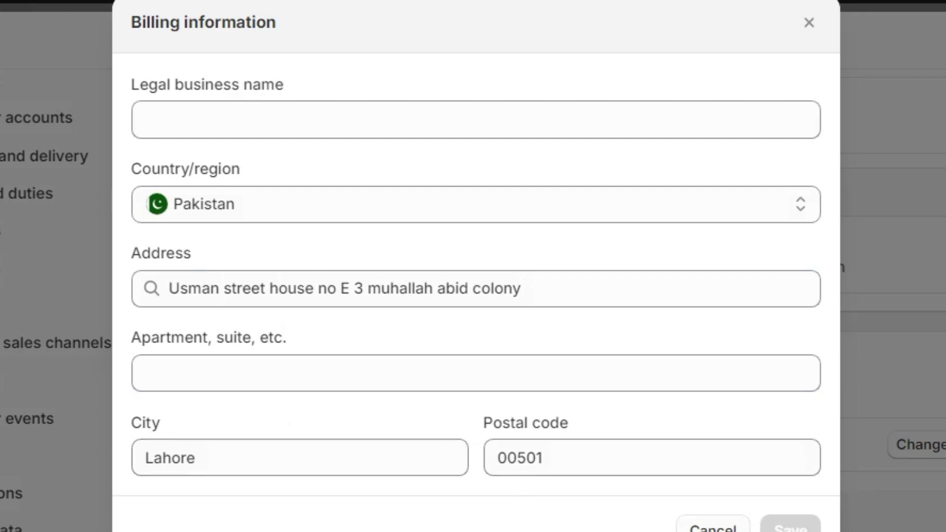
pyautogui.click(712, 529)
# - Look through the available time zones under the time zone and units of measurement settings, without changing the selection
pyautogui.scroll(-4, 473, 300)
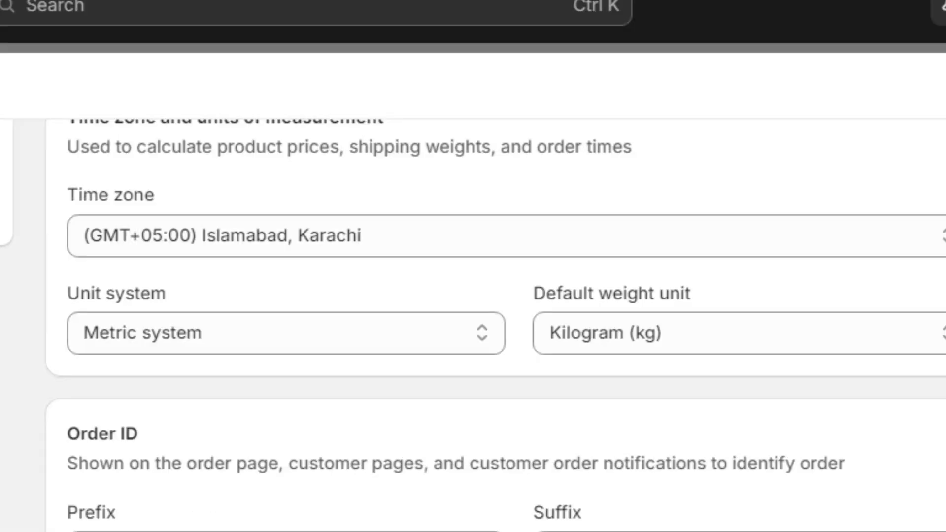
pyautogui.scroll(3, 473, 296)
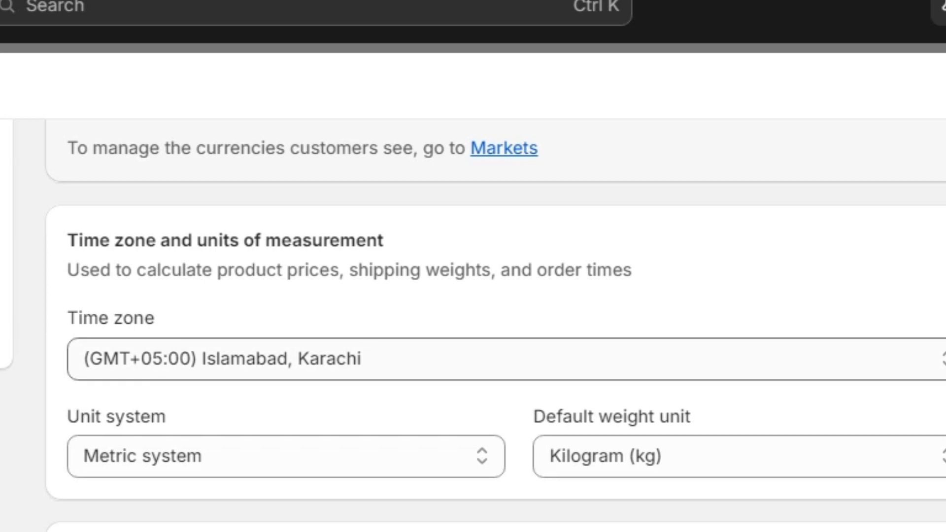
pyautogui.click(506, 358)
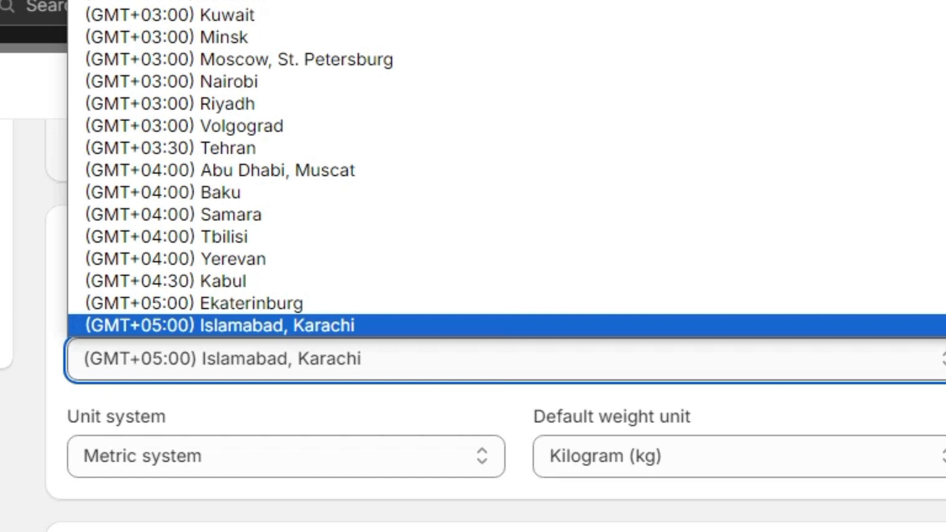
pyautogui.press('Return')
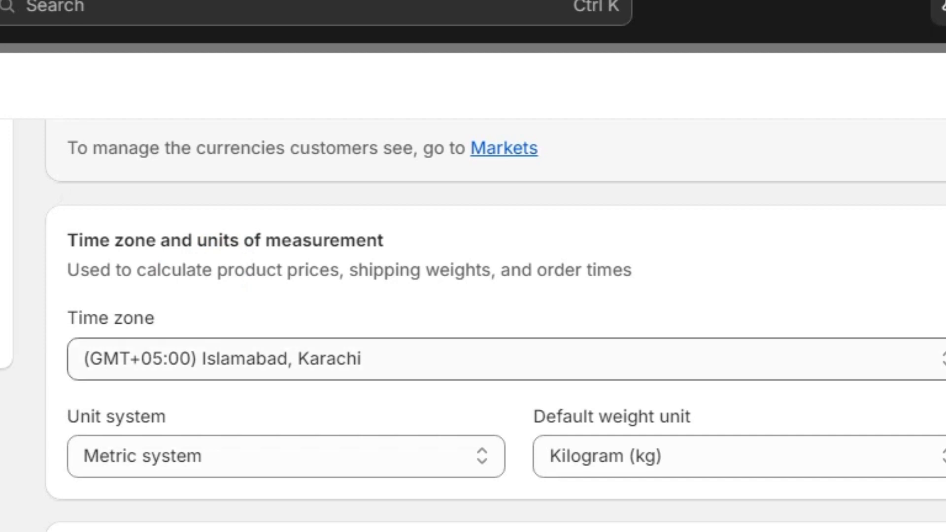
pyautogui.click(468, 359)
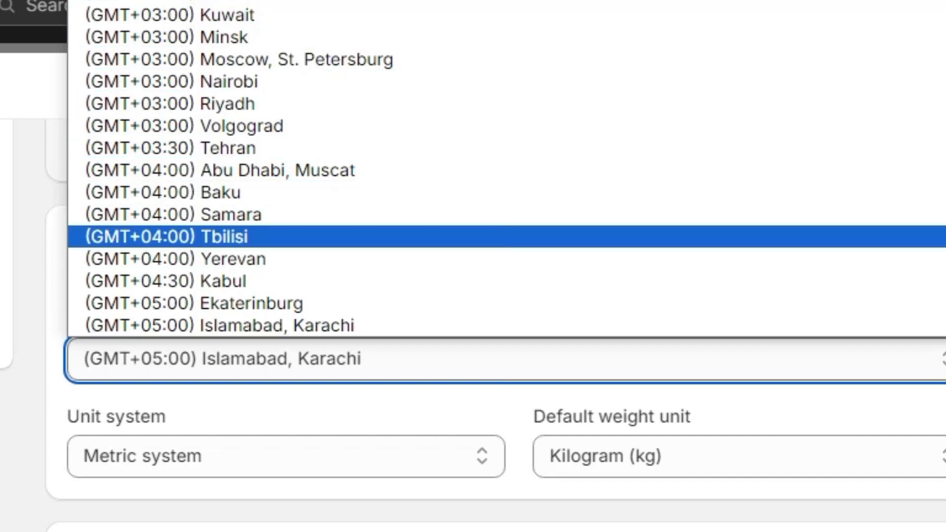
pyautogui.scroll(-10, 493, 167)
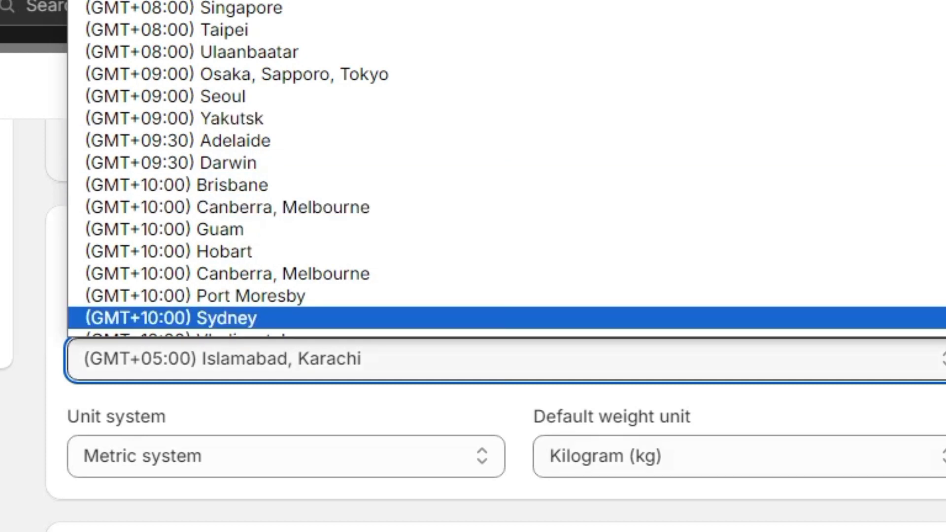
pyautogui.click(345, 408)
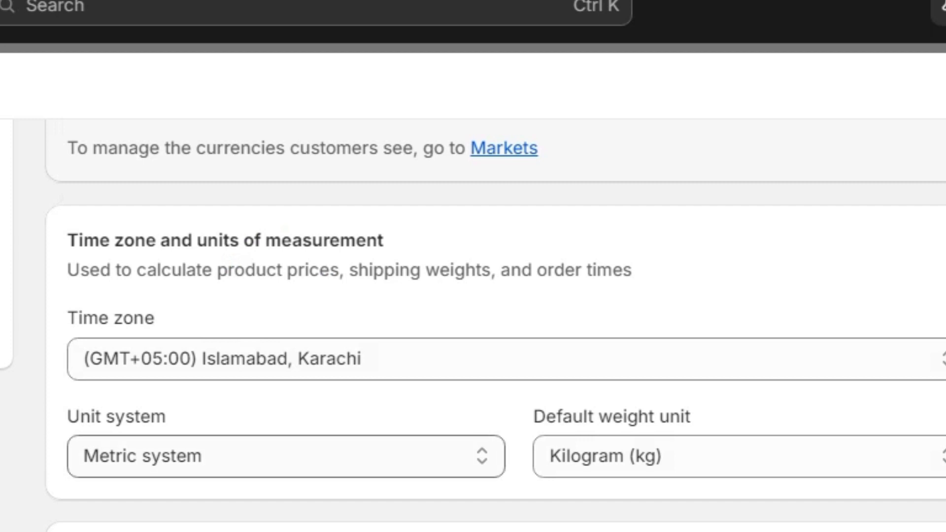
# - Look through the unit system choices and the default weight unit choices under the time zone and units of measurement settings
pyautogui.click(285, 456)
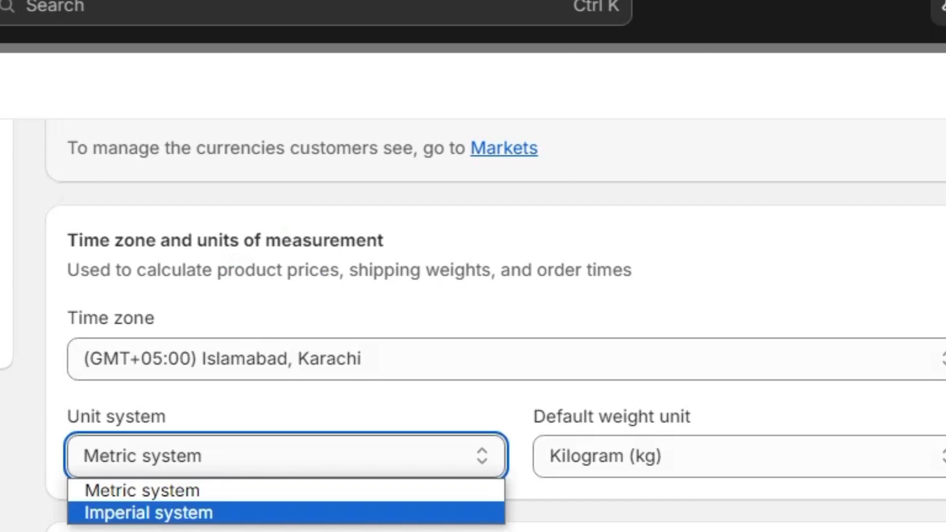
pyautogui.press('Up')
pyautogui.press('Down')
pyautogui.press('Escape')
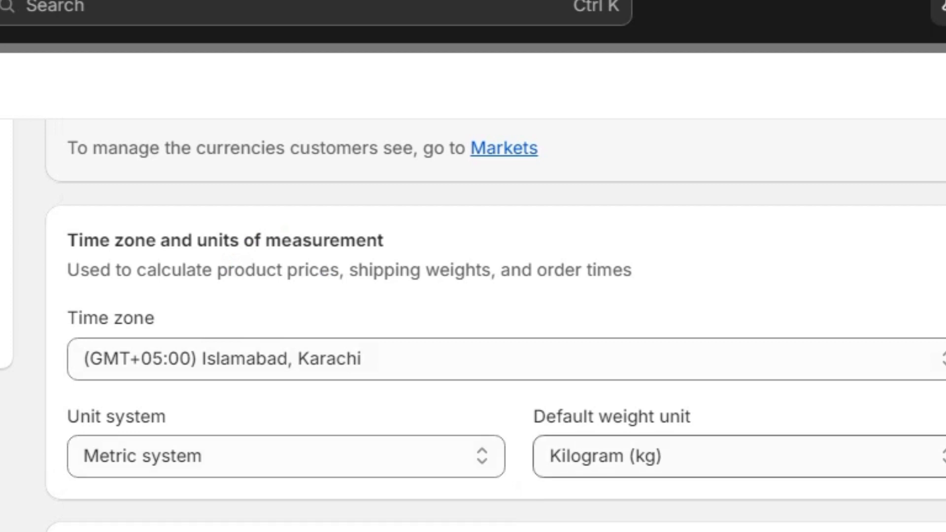
pyautogui.press('space')
pyautogui.press('Down')
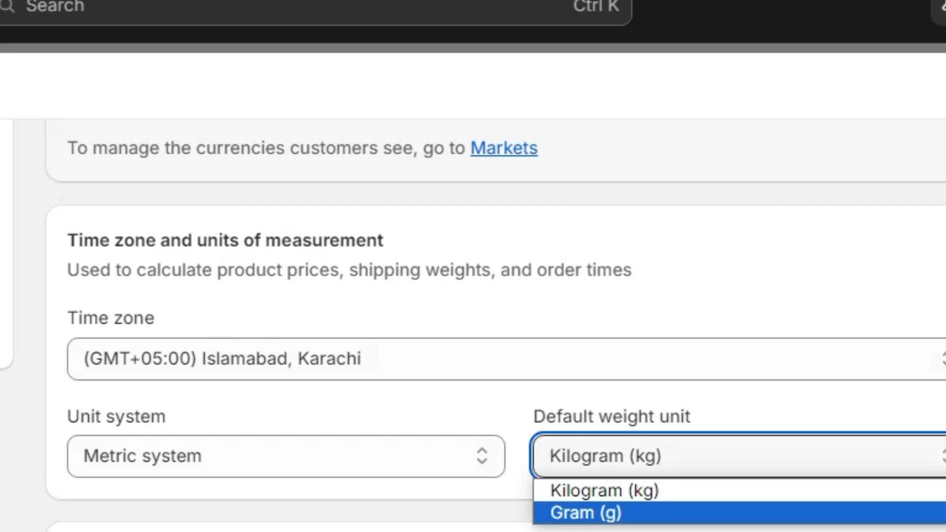
pyautogui.press('Up')
pyautogui.press('Escape')
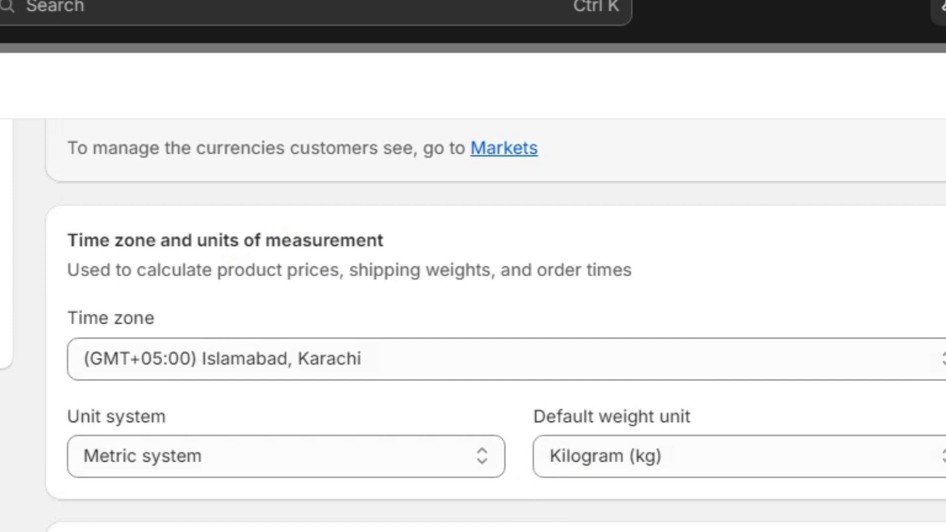
# - Review the order ID format in the Order ID settings, highlighting the preview text and selecting the prefix content
pyautogui.scroll(-1, 472, 295)
pyautogui.scroll(-4, 473, 295)
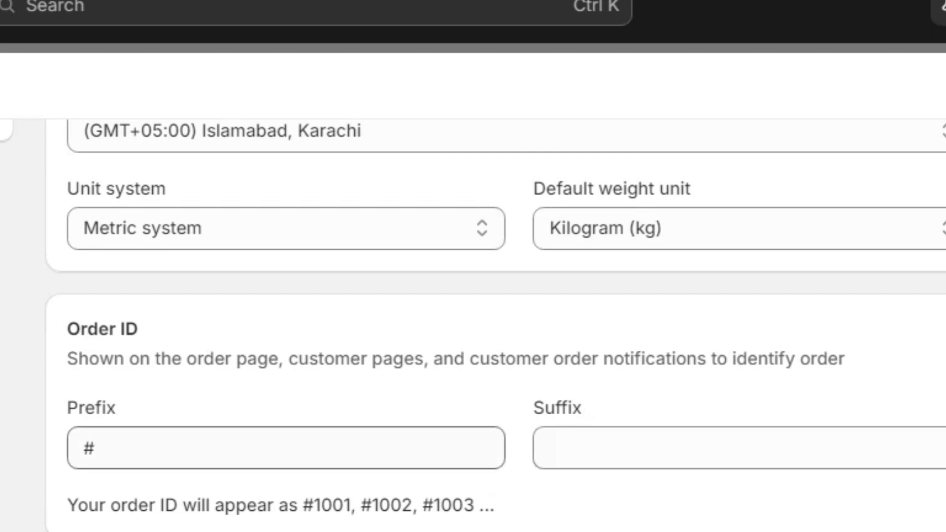
pyautogui.moveTo(67, 505); pyautogui.dragTo(494, 505)
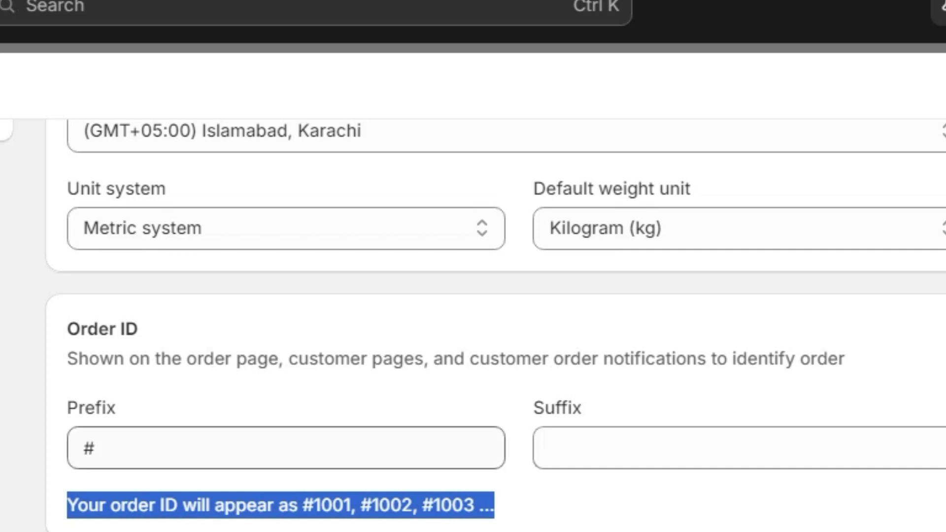
pyautogui.click(286, 448)
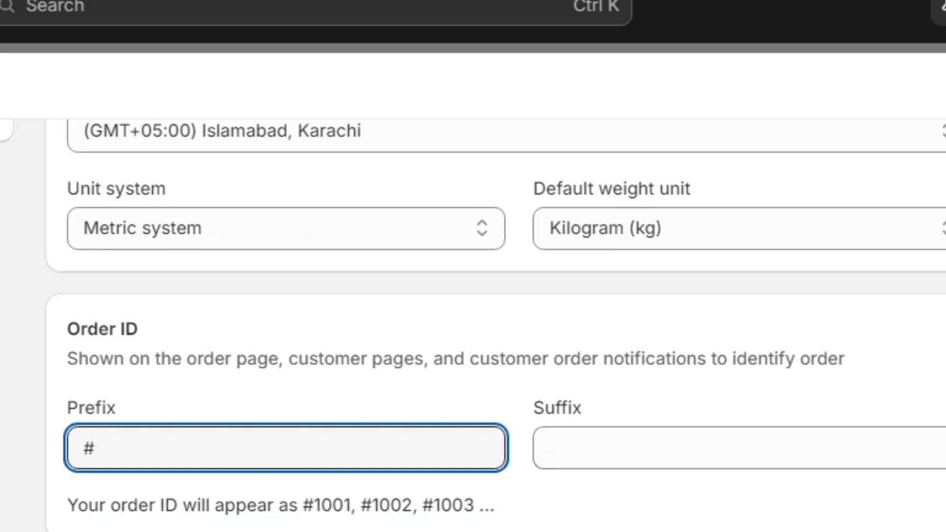
pyautogui.hotkey('ctrl', 'a')
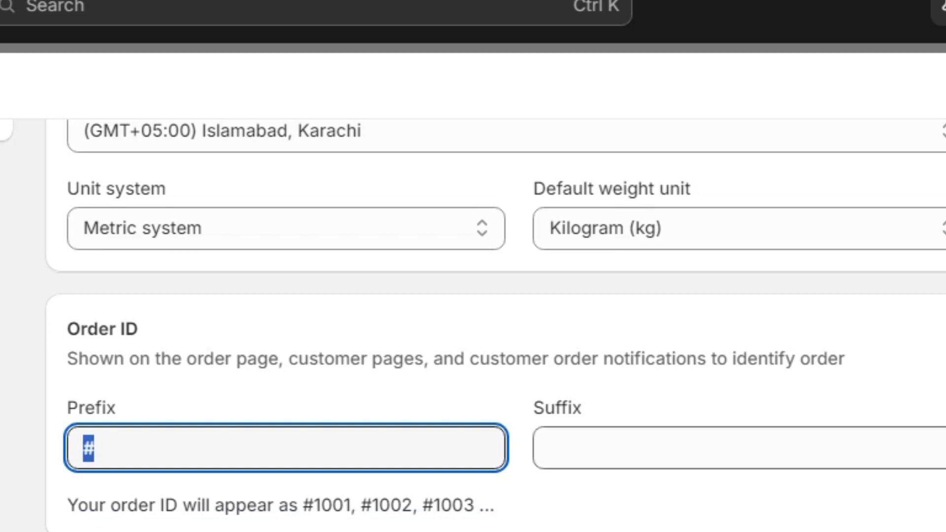
pyautogui.scroll(10, 493, 296)
pyautogui.scroll(-8, 473, 320)
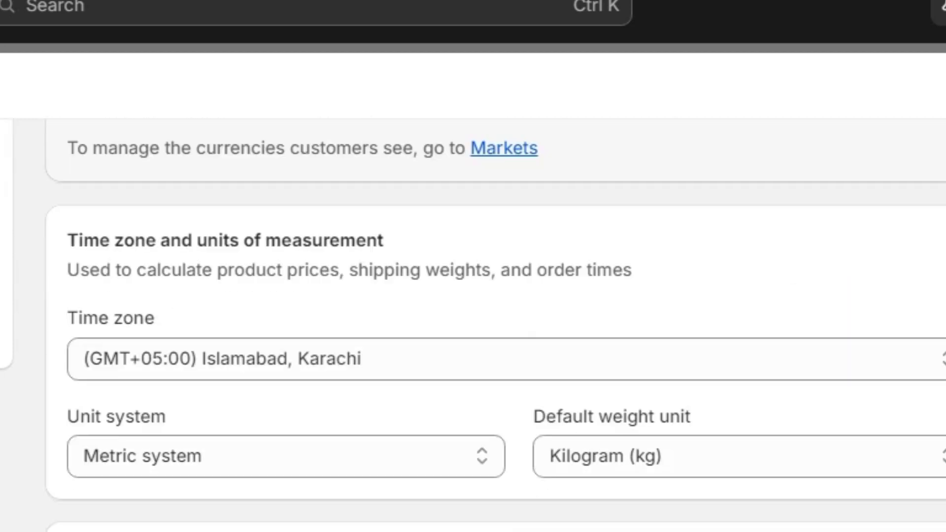
pyautogui.scroll(-3, 473, 320)
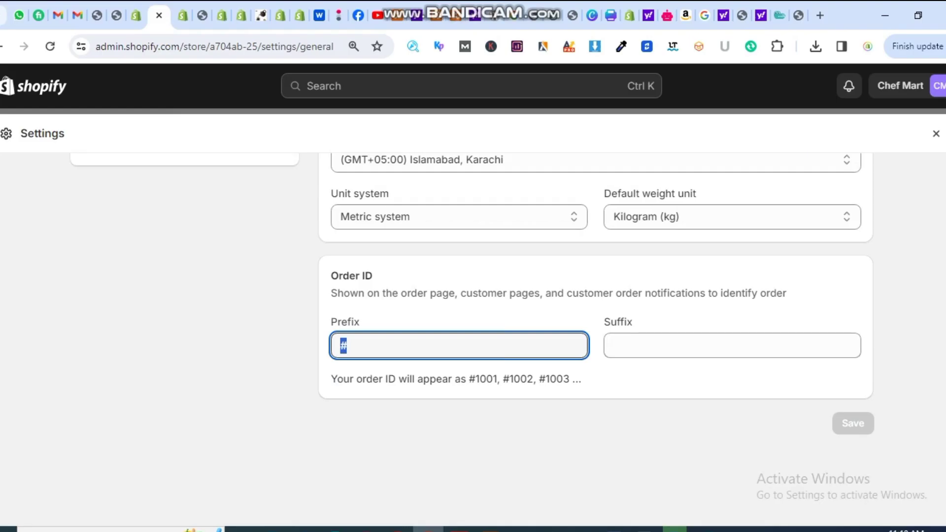
# - Review the store details page again, covering the profile, billing information and store currency, along with the list of other settings sections
pyautogui.scroll(10, 473, 339)
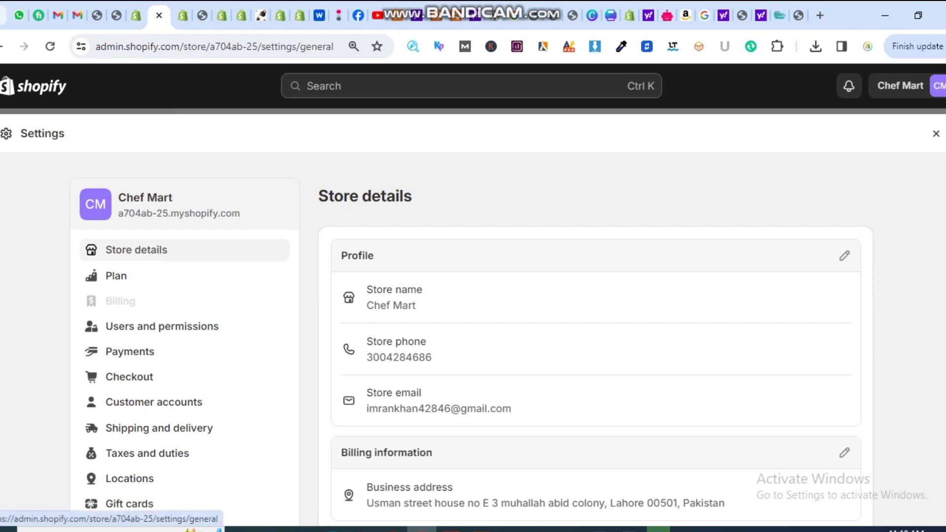
pyautogui.scroll(-3, 473, 340)
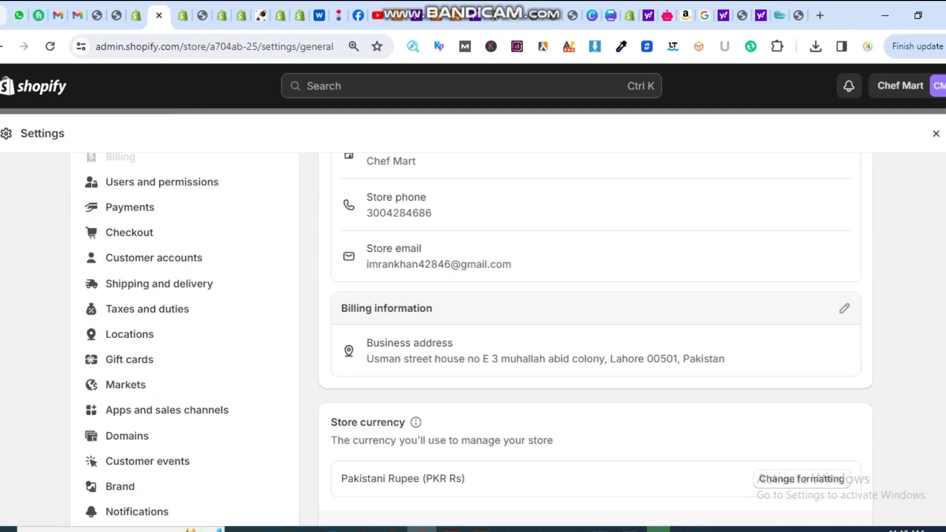
pyautogui.scroll(2, 472, 340)
pyautogui.scroll(1, 472, 340)
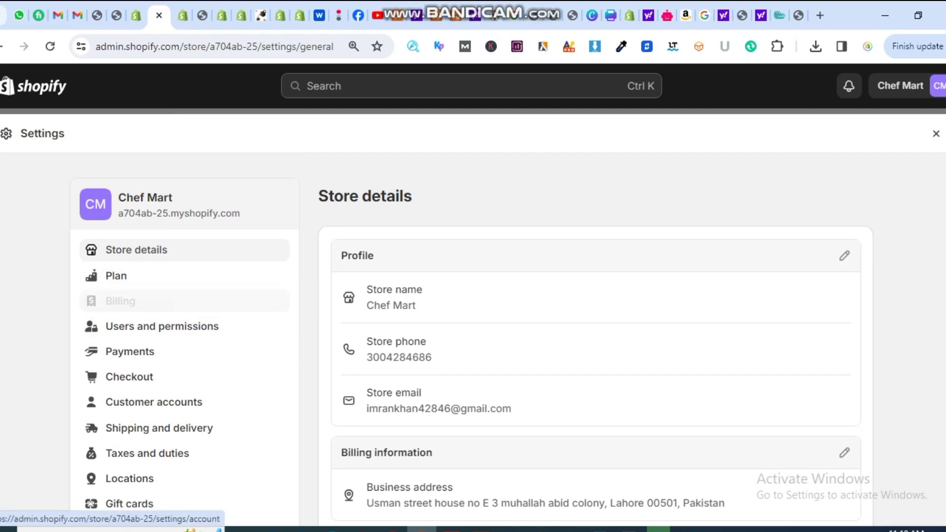
pyautogui.scroll(-3, 188, 419)
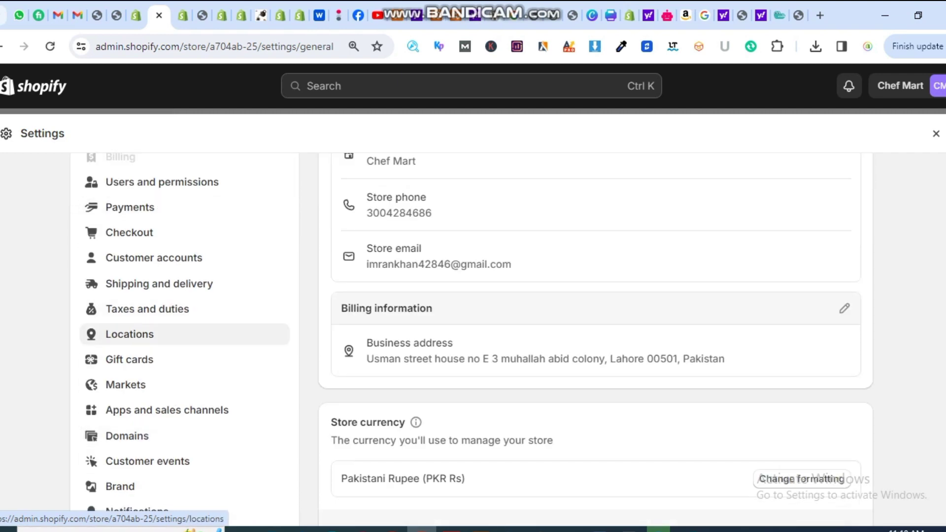
pyautogui.scroll(2, 187, 369)
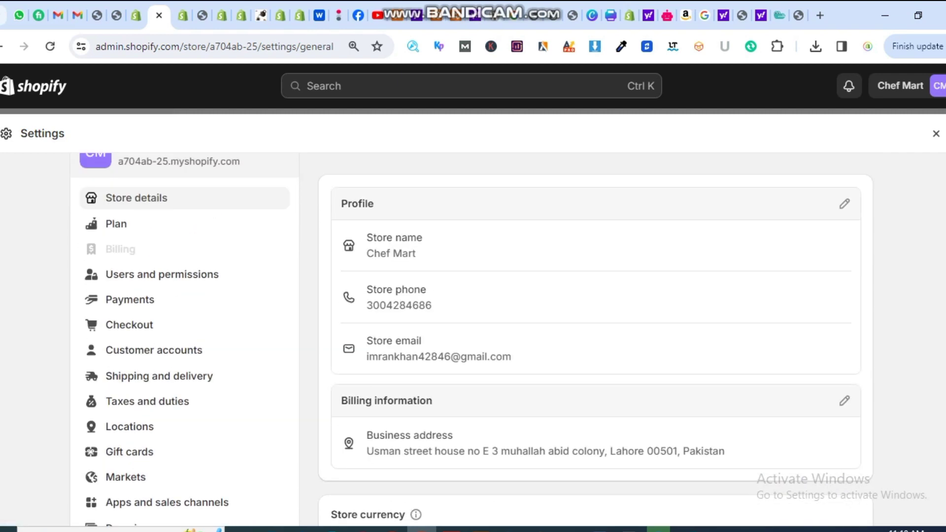
pyautogui.scroll(1, 188, 369)
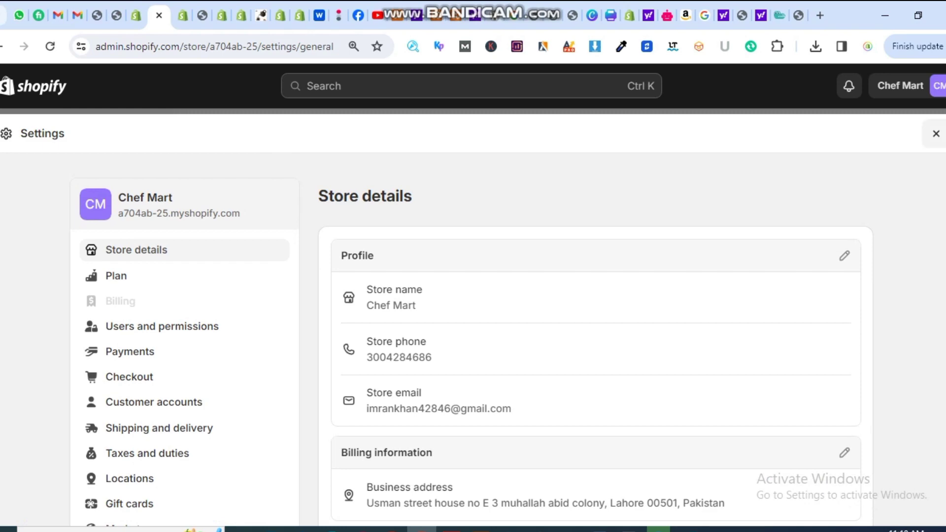